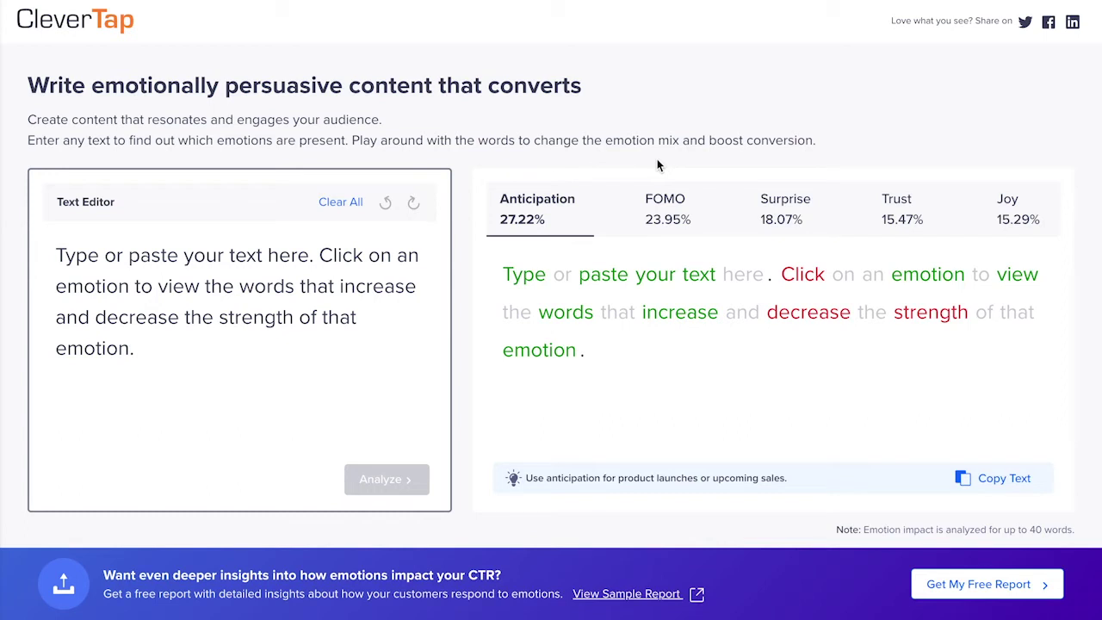
Replace the editor text with the 20%-off thank-you message and analyze its emotion mix.
{"action": "triple_click", "coordinate": [268, 347]}
{"action": "type", "text": "We hope you enjoy your purchase, next time you come in get 20% off on us"}
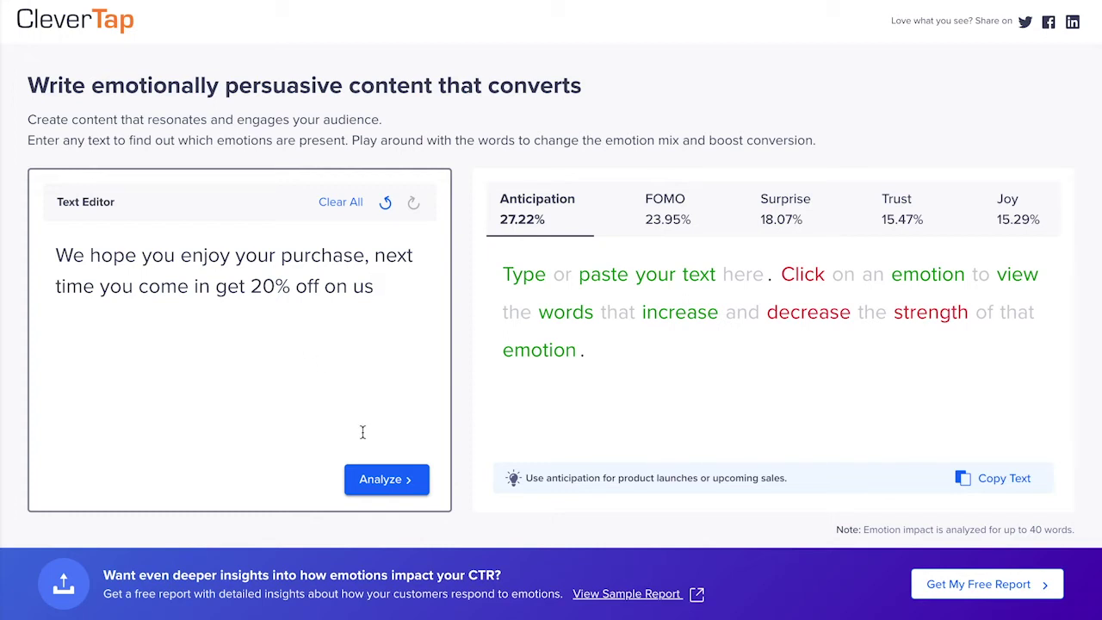
{"action": "left_click", "coordinate": [396, 480]}
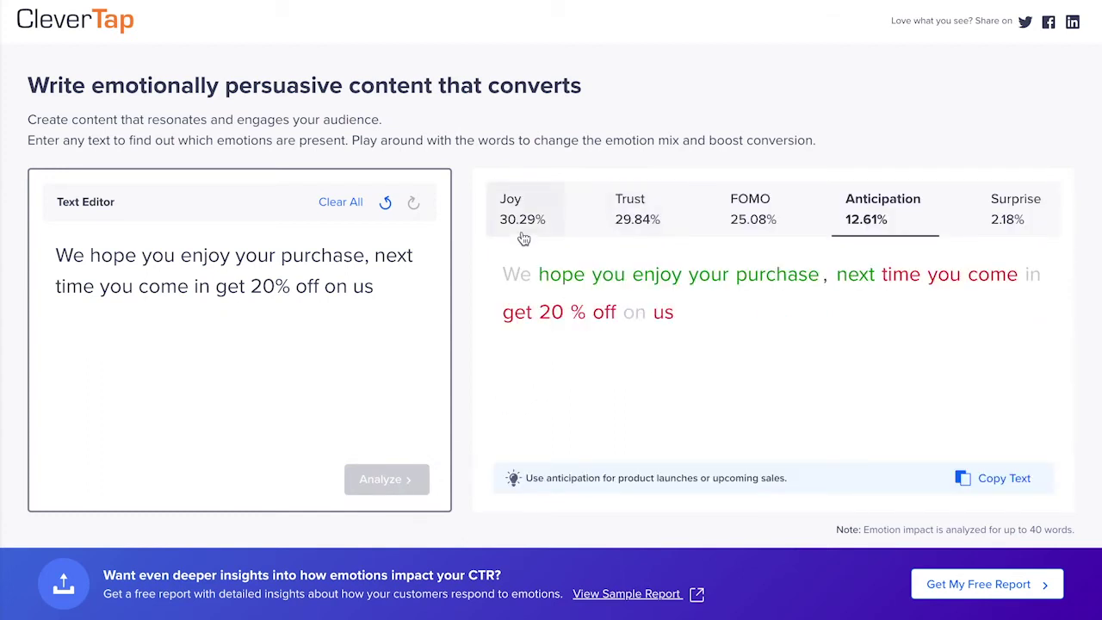
Highlight words by Joy, then by Trust, and check that '20' contributes 6.81% to Trust.
{"action": "left_click", "coordinate": [523, 234]}
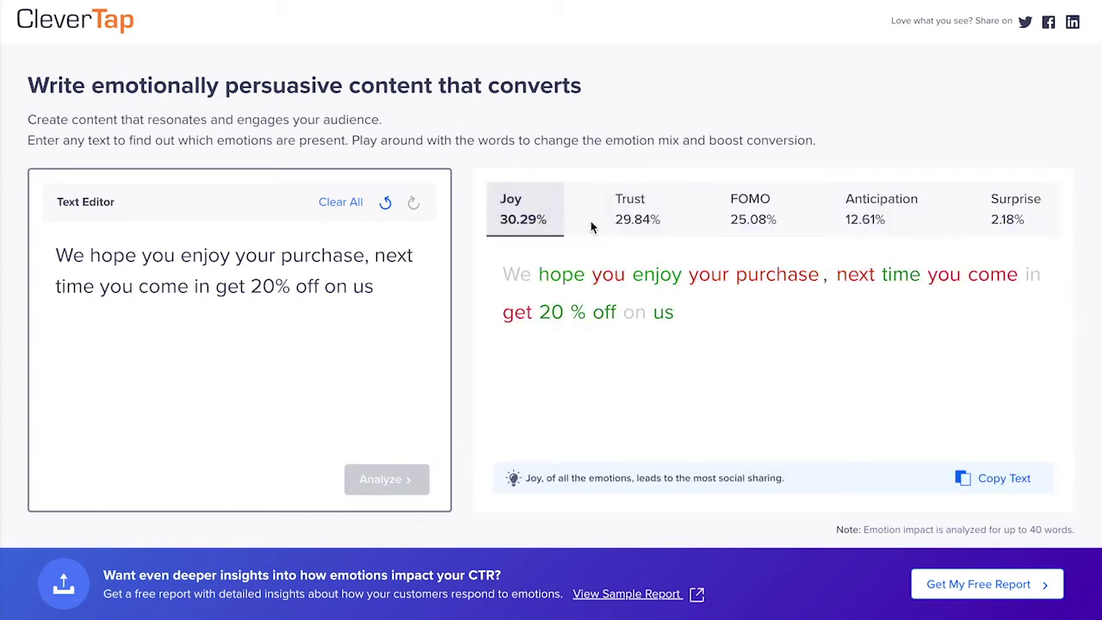
{"action": "left_click", "coordinate": [642, 231]}
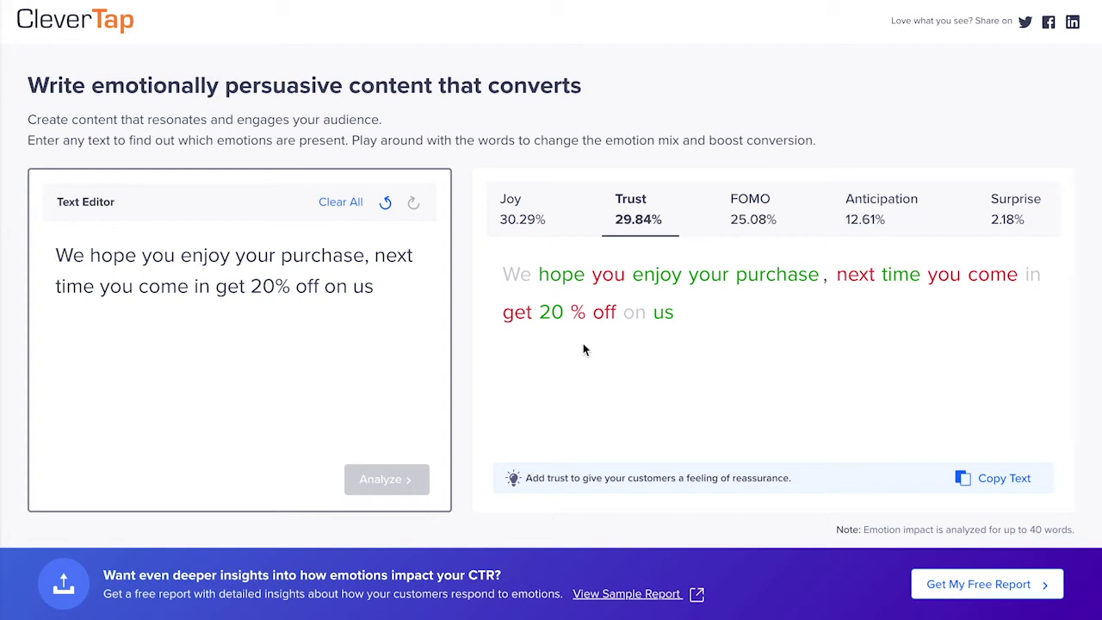
{"action": "mouse_move", "coordinate": [554, 322]}
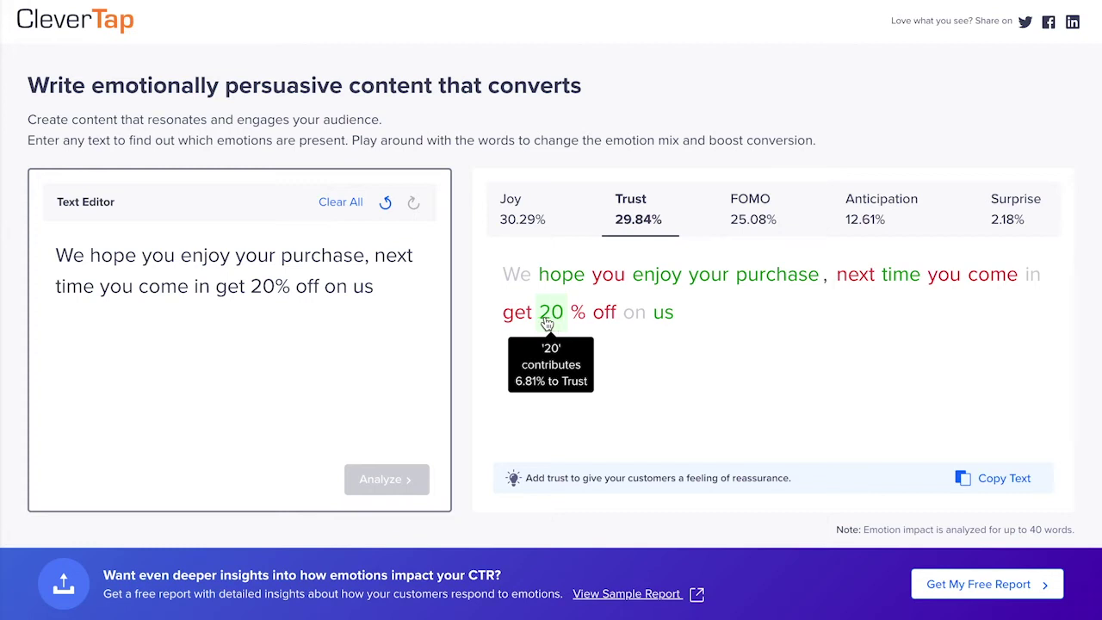
Delete the '20' from the discount and re-analyze, dropping Trust to 23.03%.
{"action": "triple_click", "coordinate": [280, 286]}
{"action": "left_click", "coordinate": [275, 286]}
{"action": "key", "text": "BackSpace"}
{"action": "key", "text": "BackSpace"}
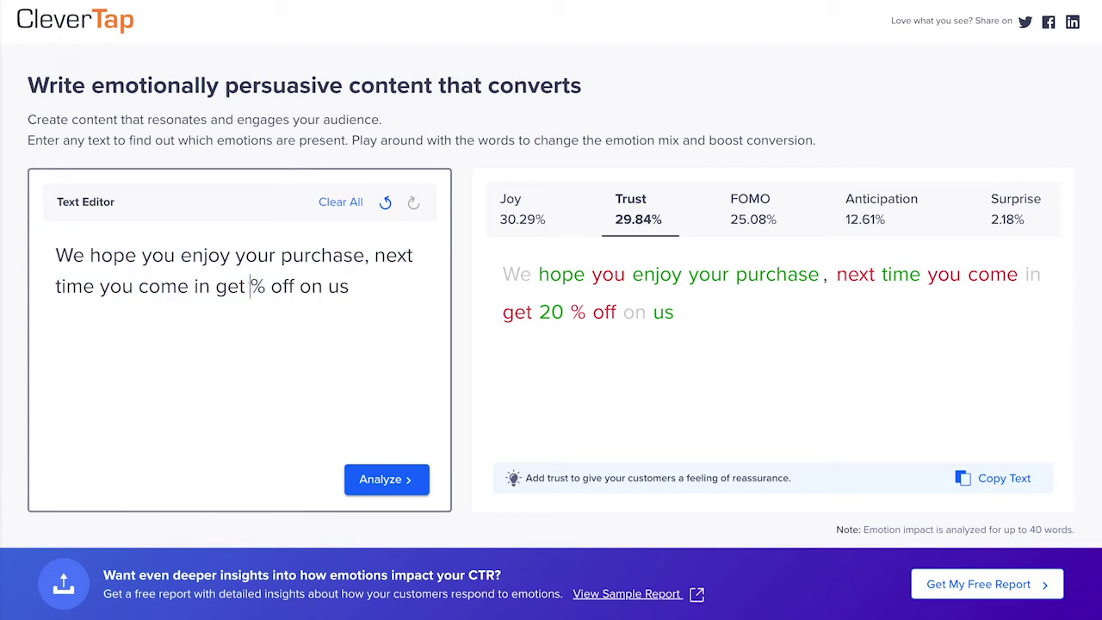
{"action": "left_click", "coordinate": [373, 480]}
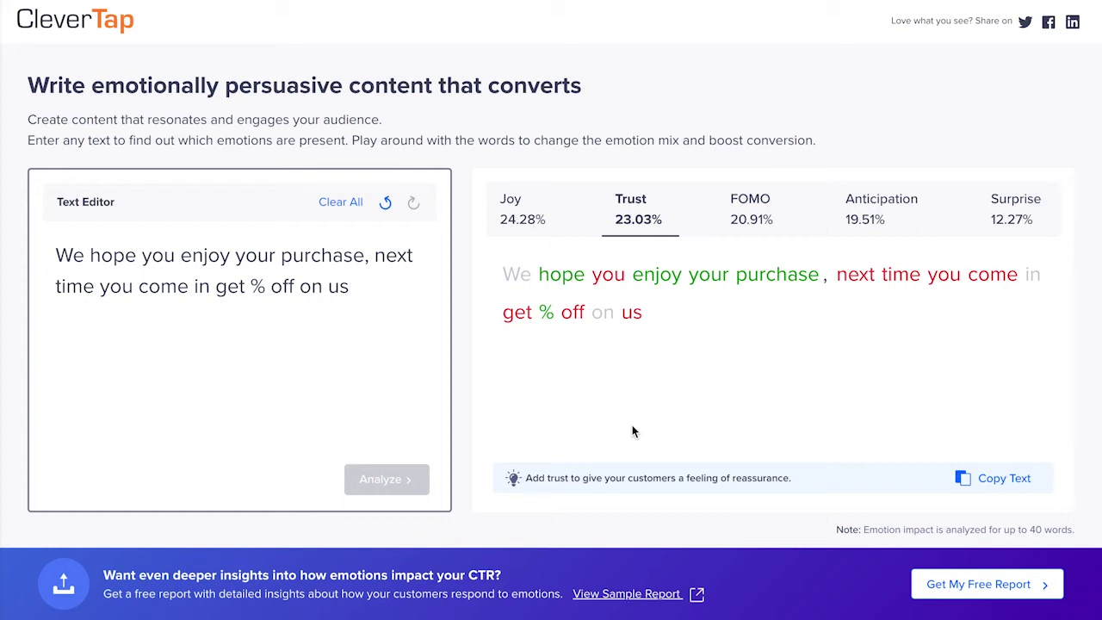
Restore '20%' to bring Trust back to 29.84%, then paste the longer in-store message.
{"action": "left_click", "coordinate": [390, 209]}
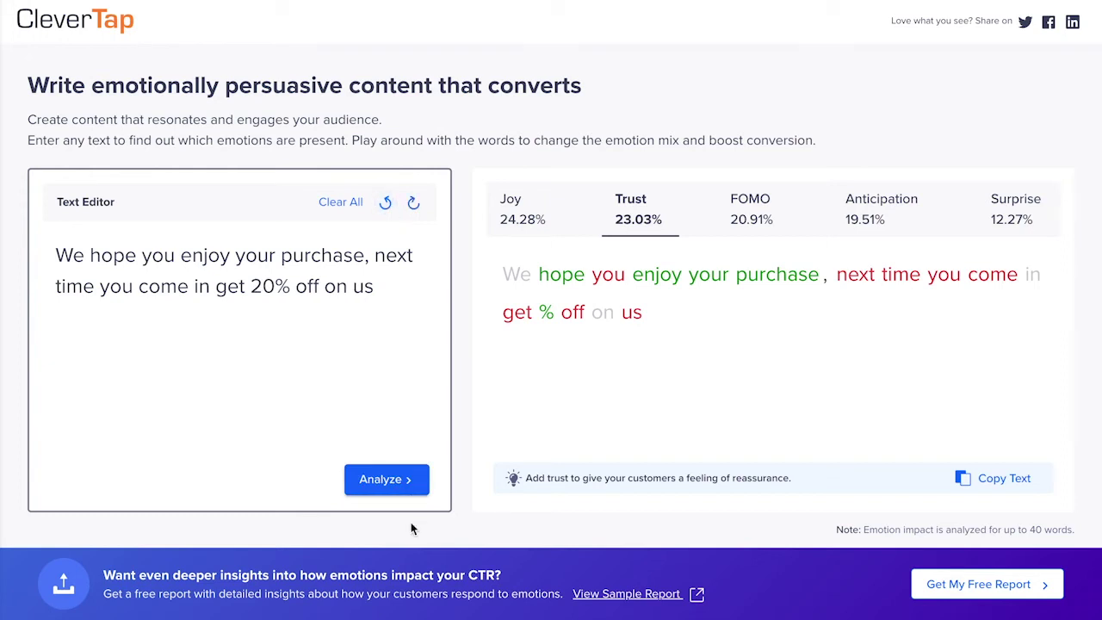
{"action": "left_click", "coordinate": [373, 475]}
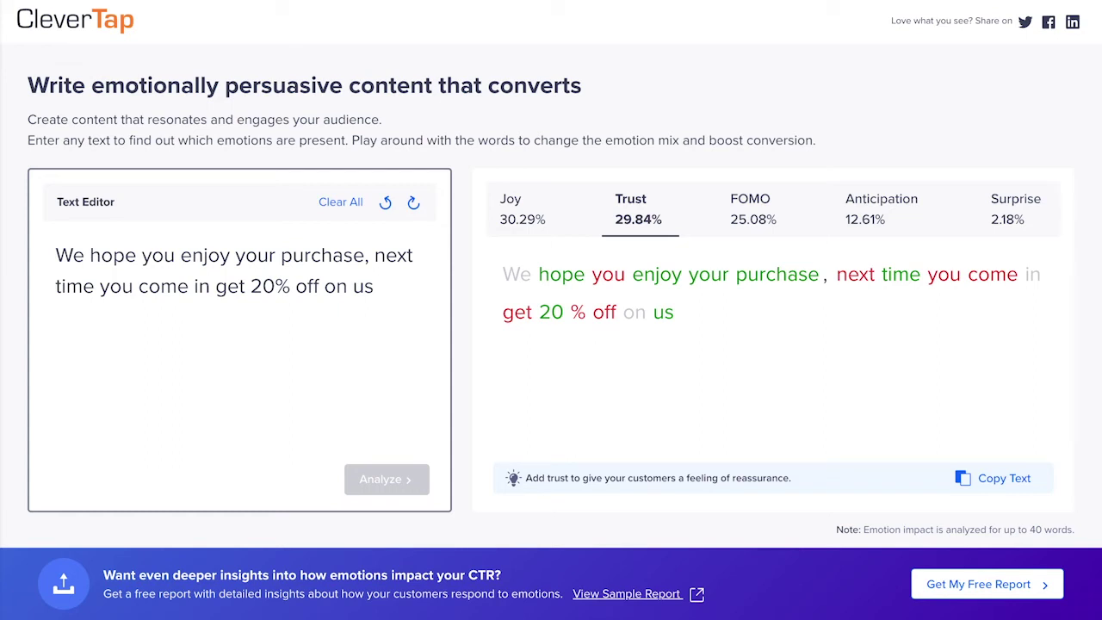
{"action": "key", "text": "ctrl+a"}
{"action": "type", "text": "So glad you stopped by! Thanks for making an in-store purchase, next time you come in get 20% off just by showing this message"}
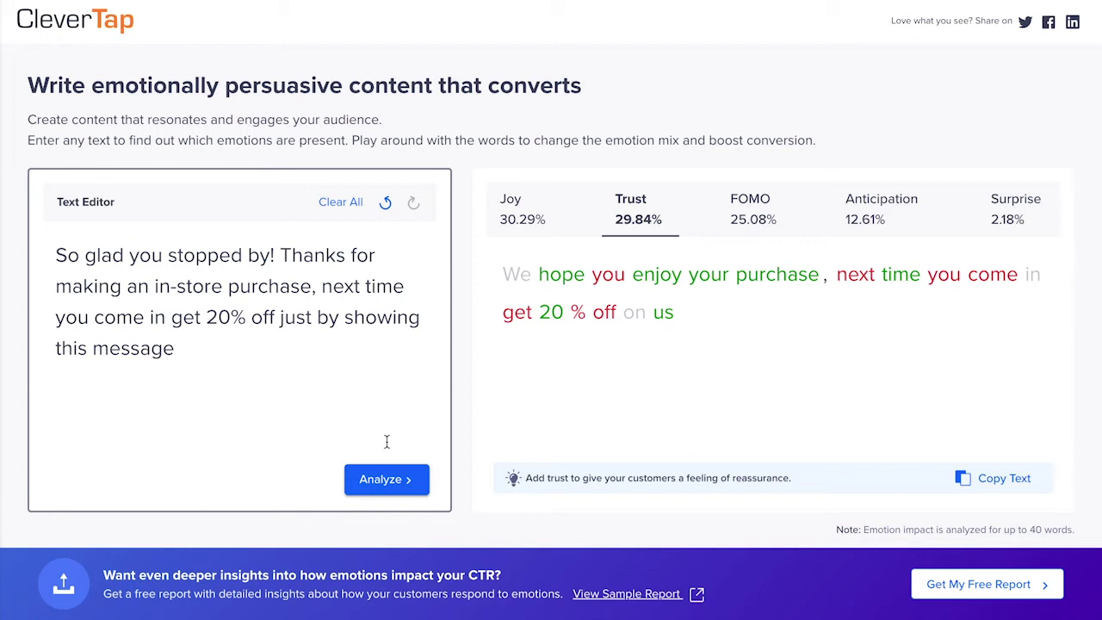
Analyze the in-store message (Trust 55.91%, Surprise 0%) and go to the free report page.
{"action": "left_click", "coordinate": [387, 478]}
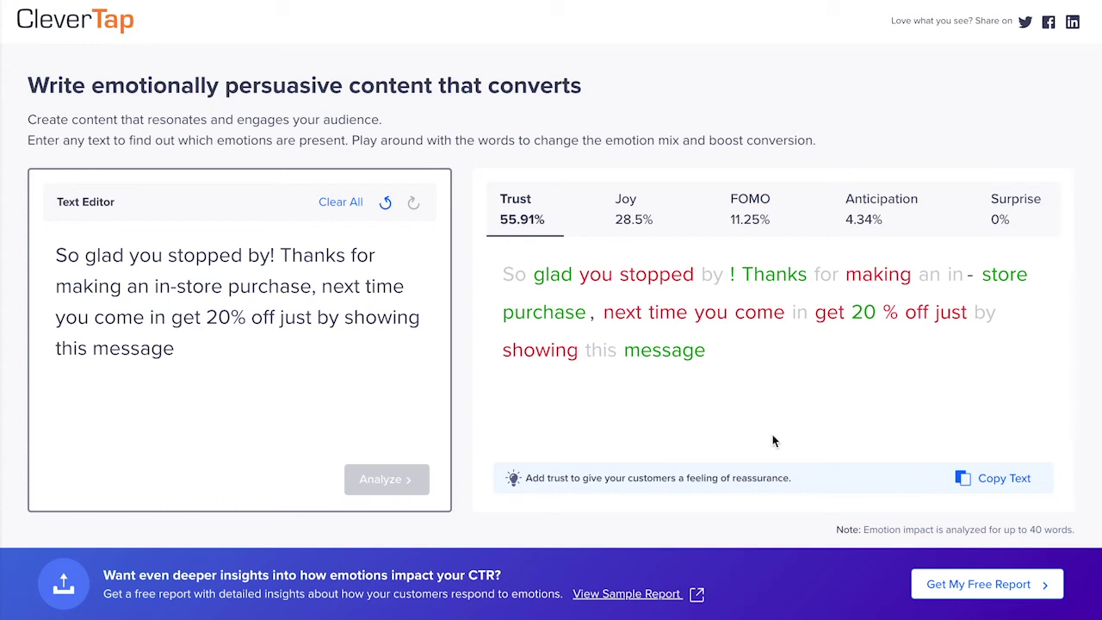
{"action": "left_click", "coordinate": [974, 595]}
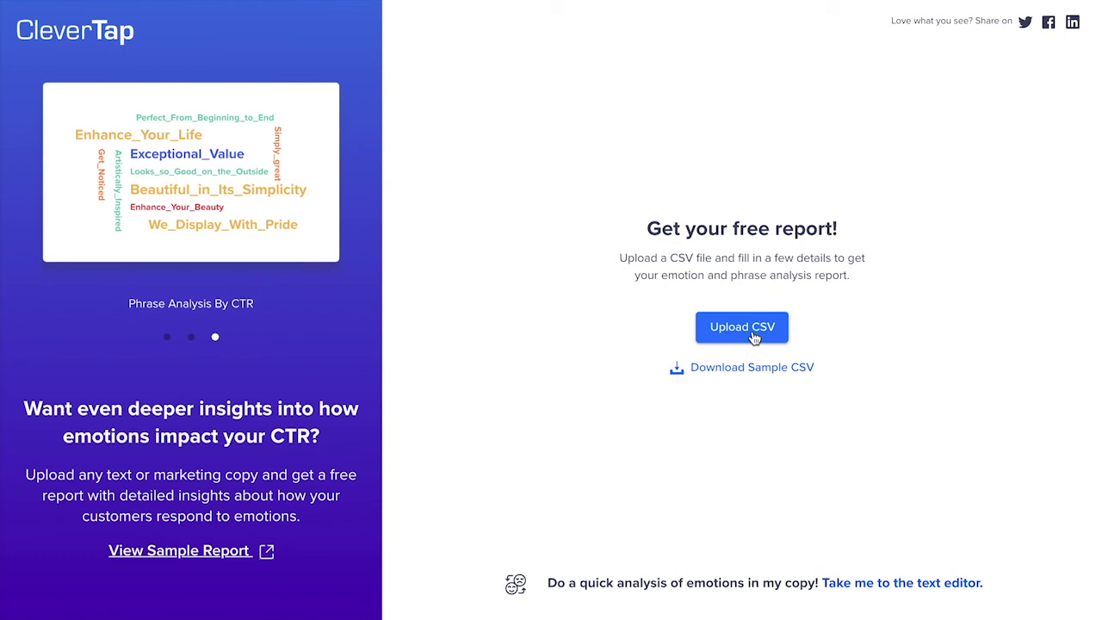
Open the sample emotion report and scroll through the Emotion Impact chart.
{"action": "left_click", "coordinate": [192, 560]}
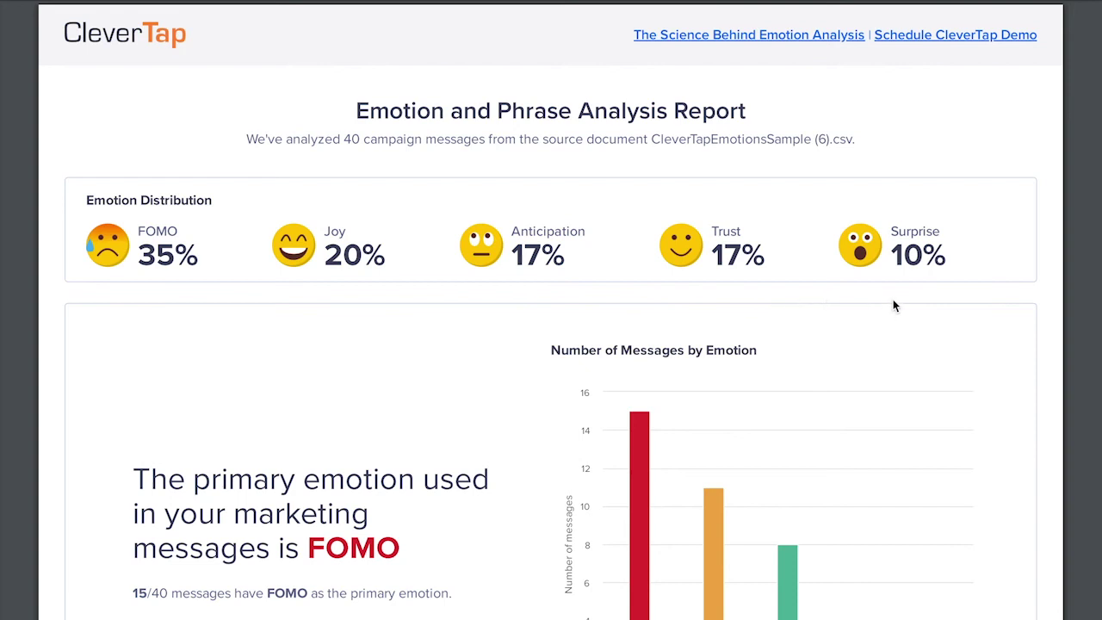
{"action": "scroll", "coordinate": [474, 388], "scroll_direction": "down", "scroll_amount": 3}
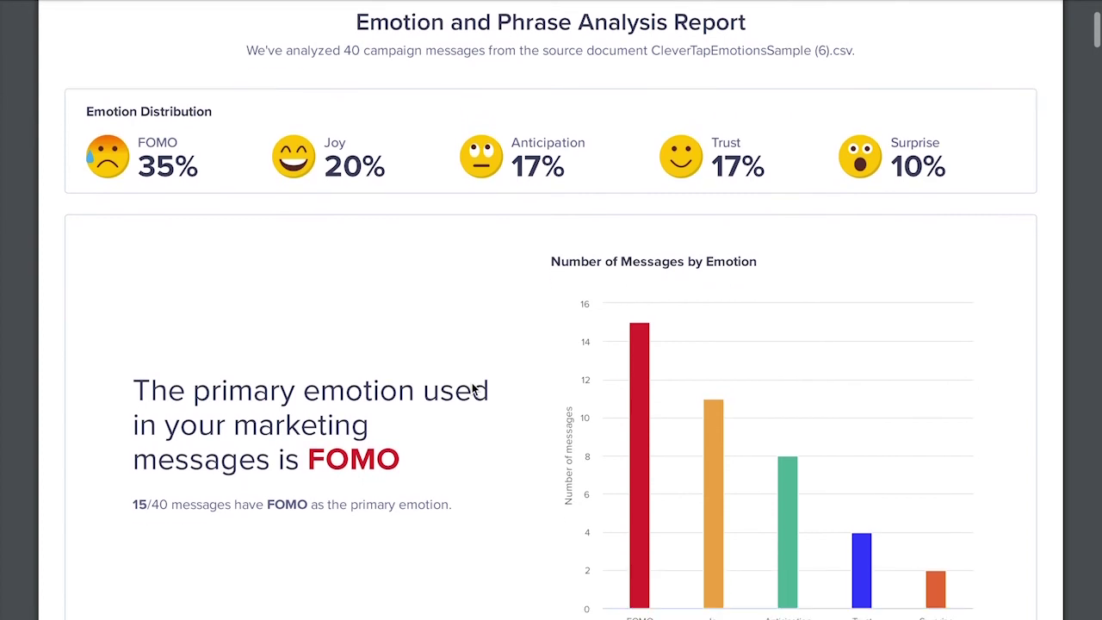
{"action": "scroll", "coordinate": [472, 390], "scroll_direction": "down", "scroll_amount": 1}
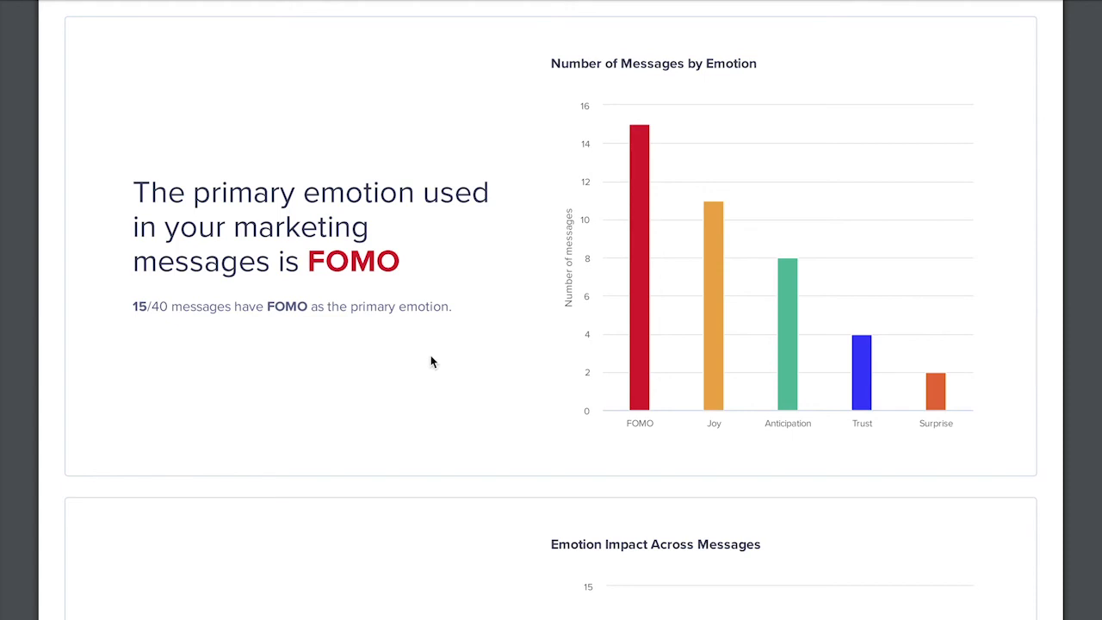
{"action": "scroll", "coordinate": [431, 357], "scroll_direction": "down", "scroll_amount": 3}
{"action": "scroll", "coordinate": [430, 357], "scroll_direction": "down", "scroll_amount": 3}
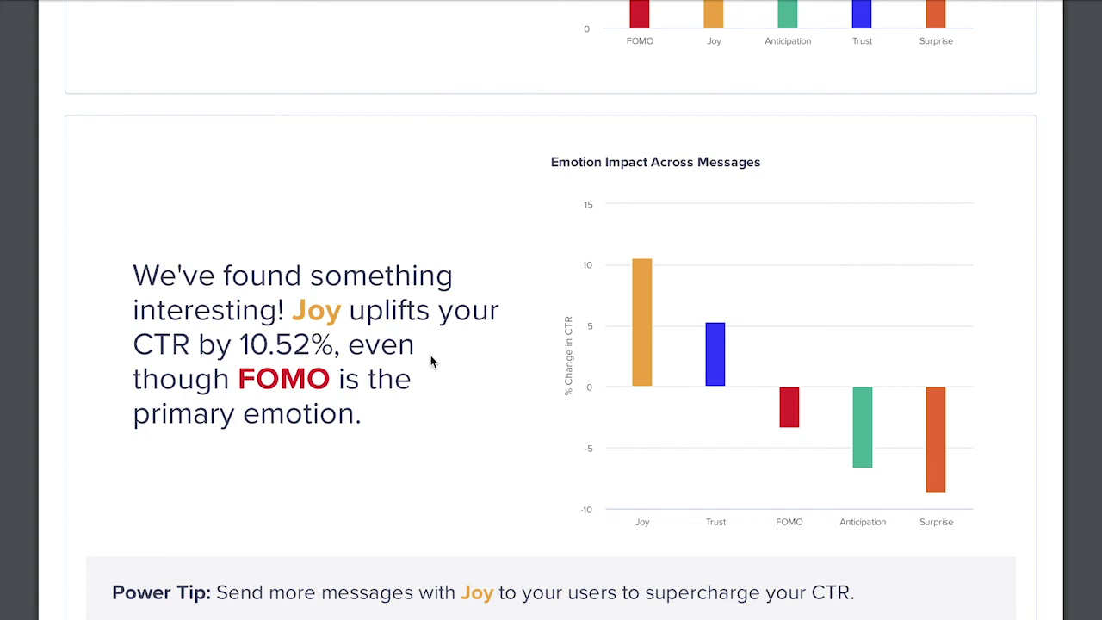
Scroll past the Joy, Anticipation, FOMO and Trust phrase tables to Phrase Analysis by CTR.
{"action": "scroll", "coordinate": [433, 362], "scroll_direction": "down", "scroll_amount": 4}
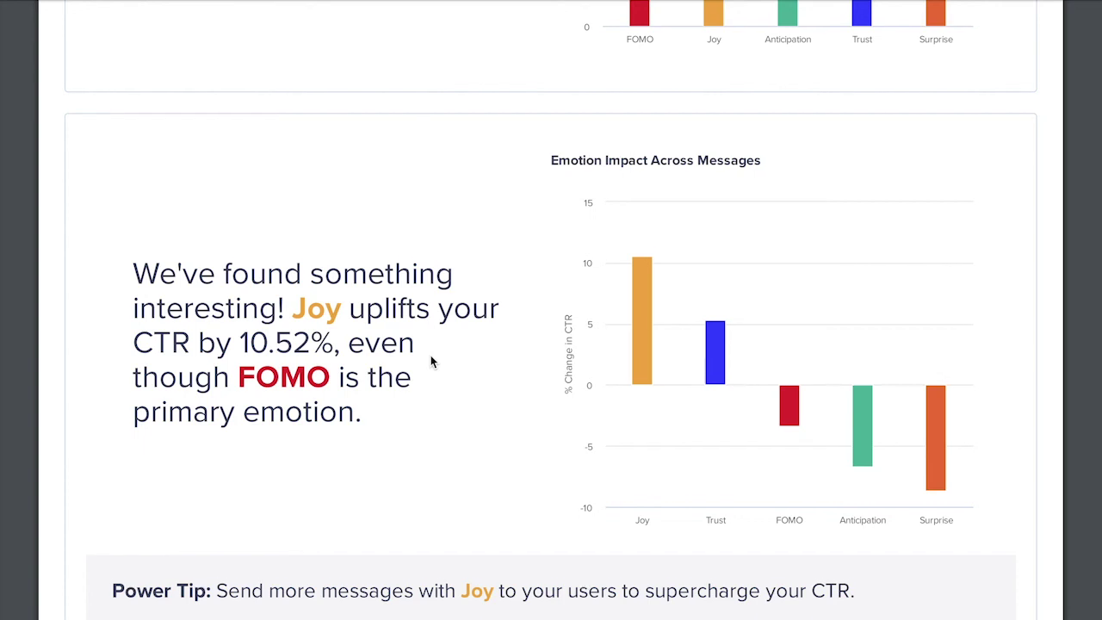
{"action": "scroll", "coordinate": [432, 362], "scroll_direction": "down", "scroll_amount": 2}
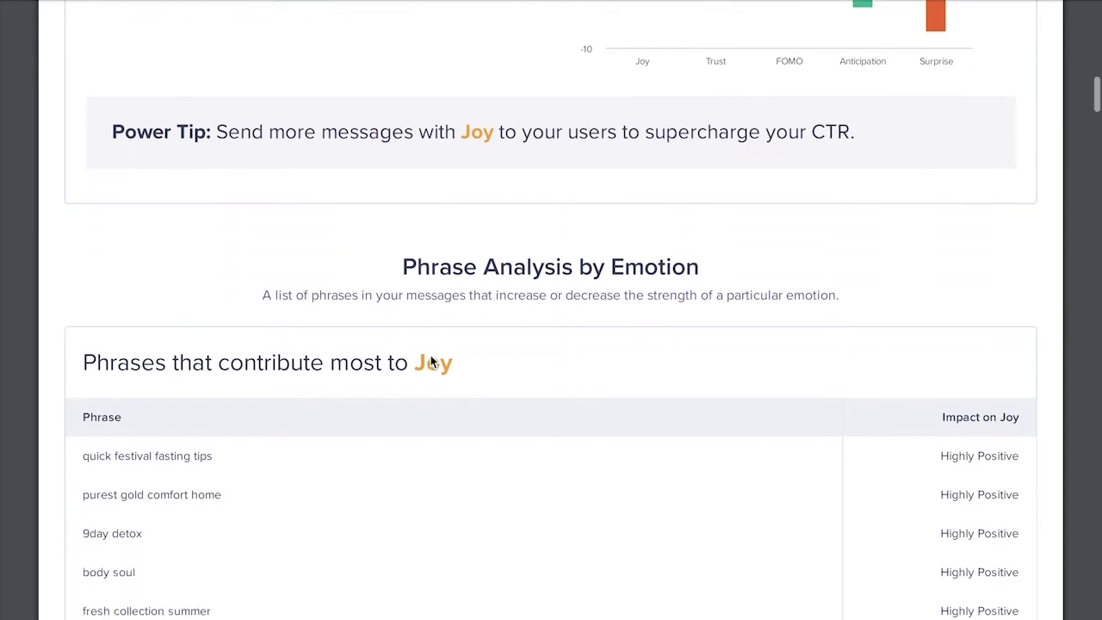
{"action": "scroll", "coordinate": [432, 362], "scroll_direction": "down", "scroll_amount": 1}
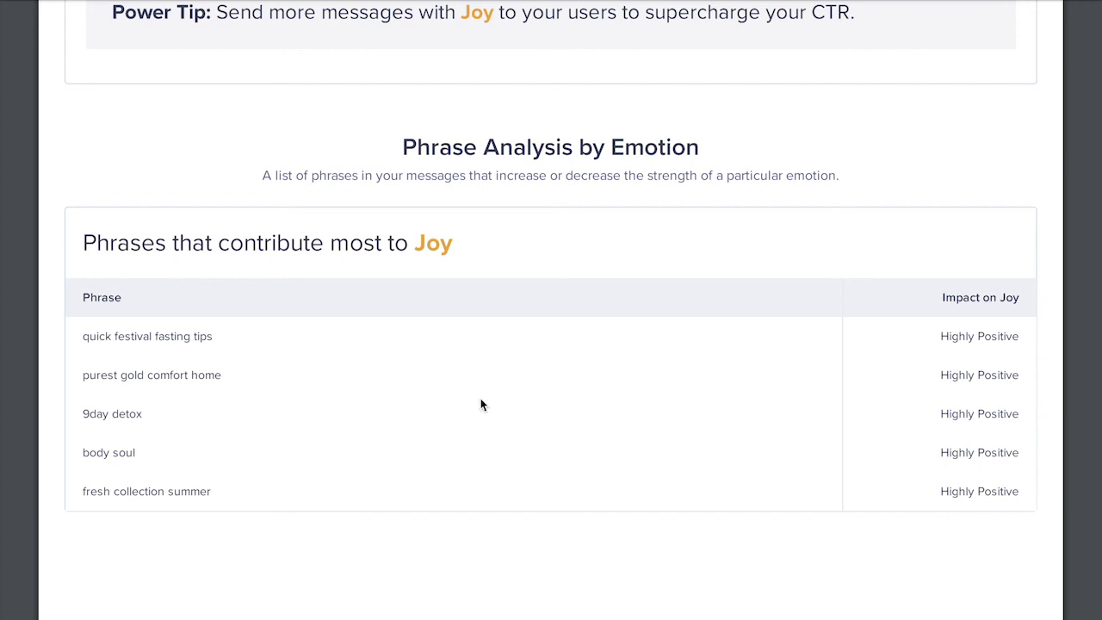
{"action": "scroll", "coordinate": [480, 405], "scroll_direction": "down", "scroll_amount": 4}
{"action": "scroll", "coordinate": [481, 404], "scroll_direction": "down", "scroll_amount": 10}
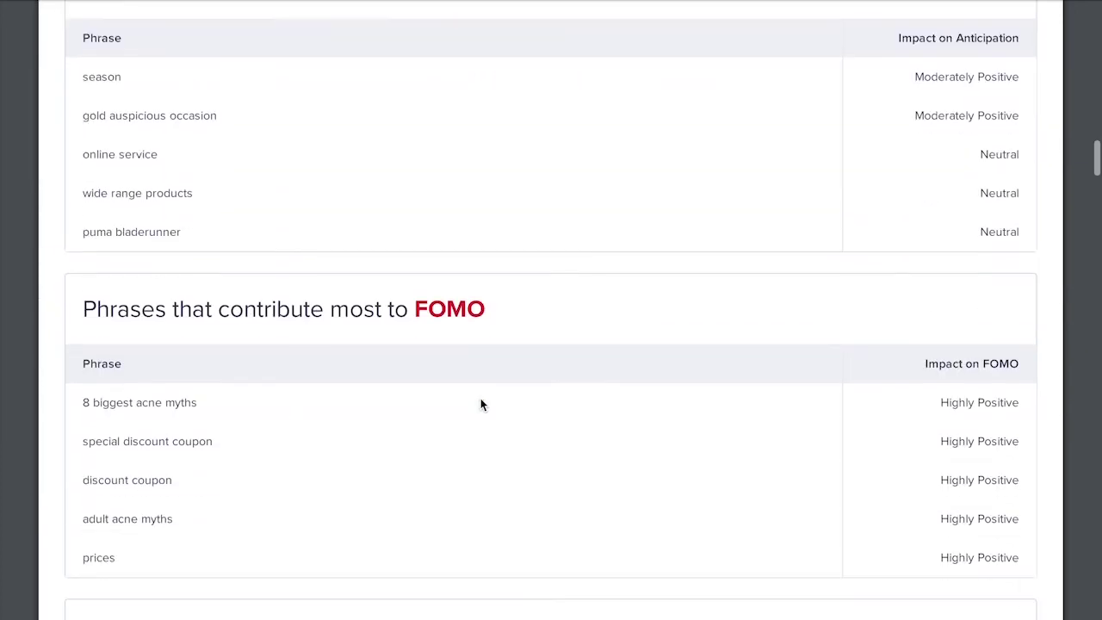
{"action": "scroll", "coordinate": [480, 405], "scroll_direction": "down", "scroll_amount": 13}
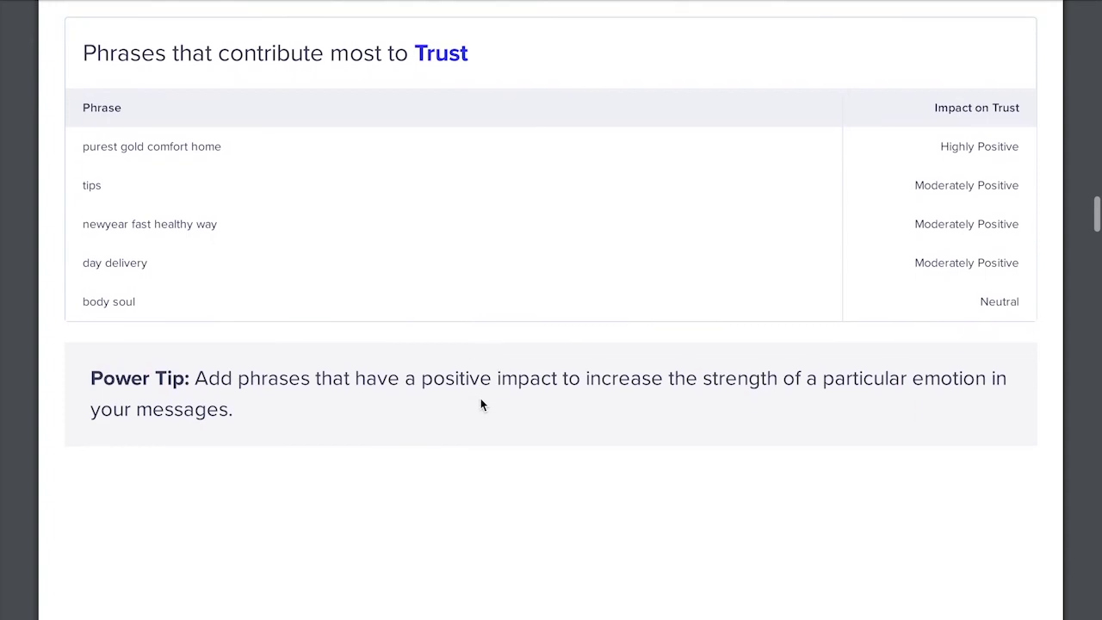
{"action": "scroll", "coordinate": [480, 404], "scroll_direction": "down", "scroll_amount": 6}
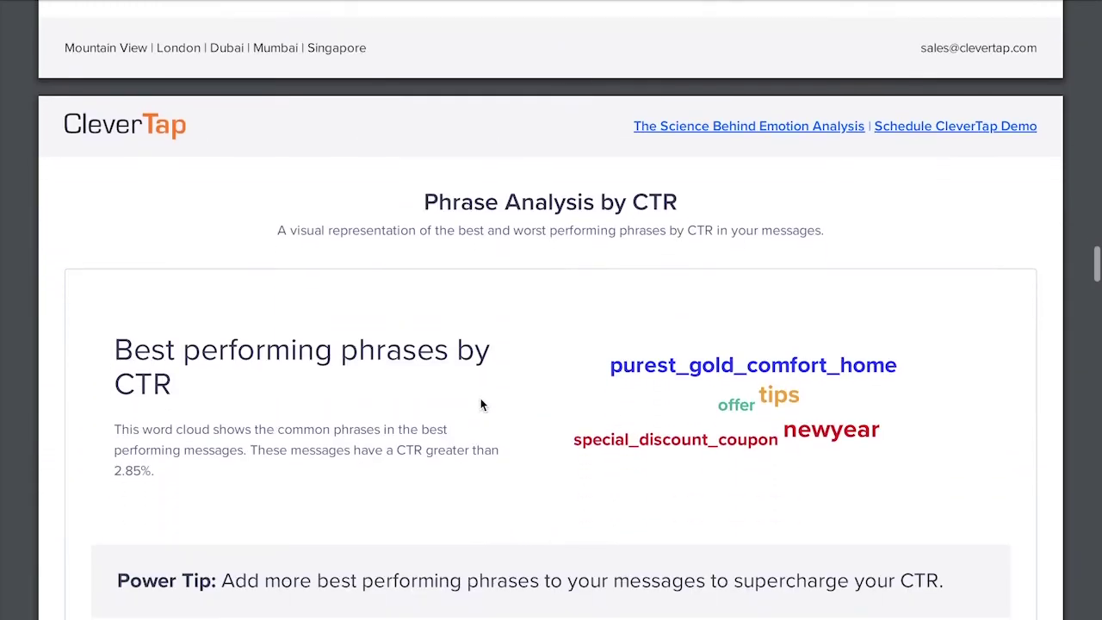
Scroll past the best, worst and mixed-impact word clouds to the Anticipation and FOMO leaderboard tables.
{"action": "scroll", "coordinate": [480, 405], "scroll_direction": "down", "scroll_amount": 2}
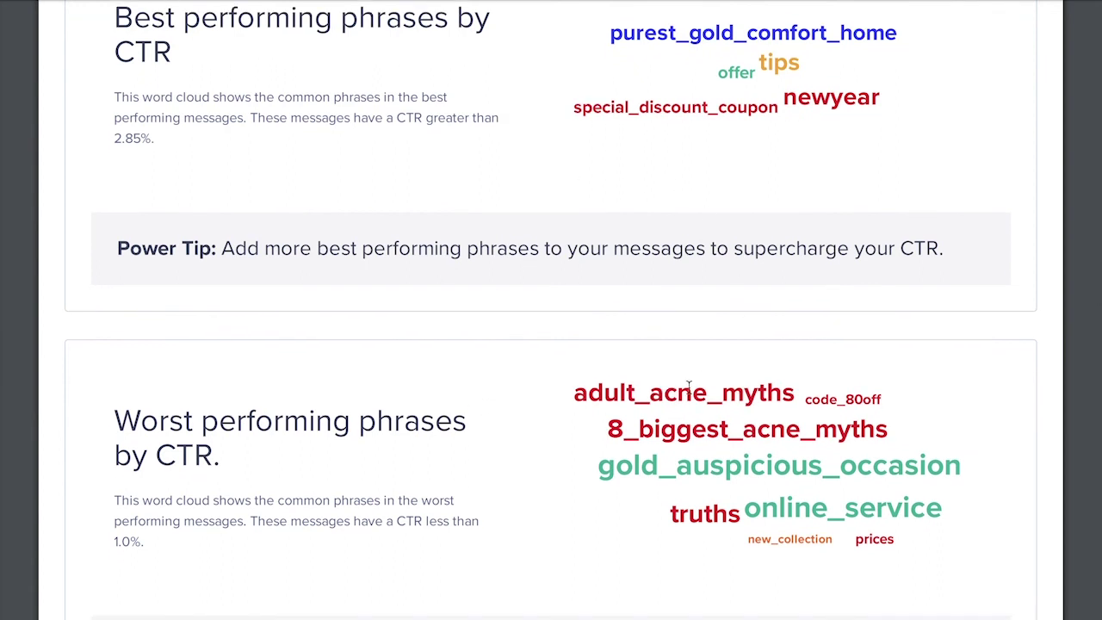
{"action": "scroll", "coordinate": [481, 385], "scroll_direction": "down", "scroll_amount": 2}
{"action": "scroll", "coordinate": [482, 385], "scroll_direction": "down", "scroll_amount": 9}
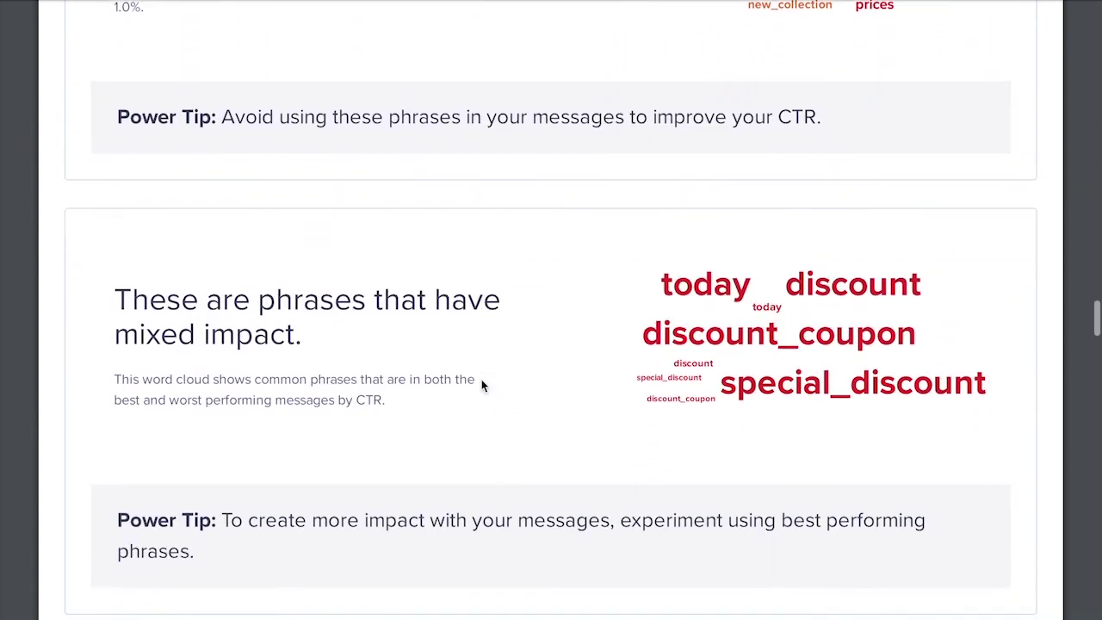
{"action": "scroll", "coordinate": [482, 385], "scroll_direction": "down", "scroll_amount": 8}
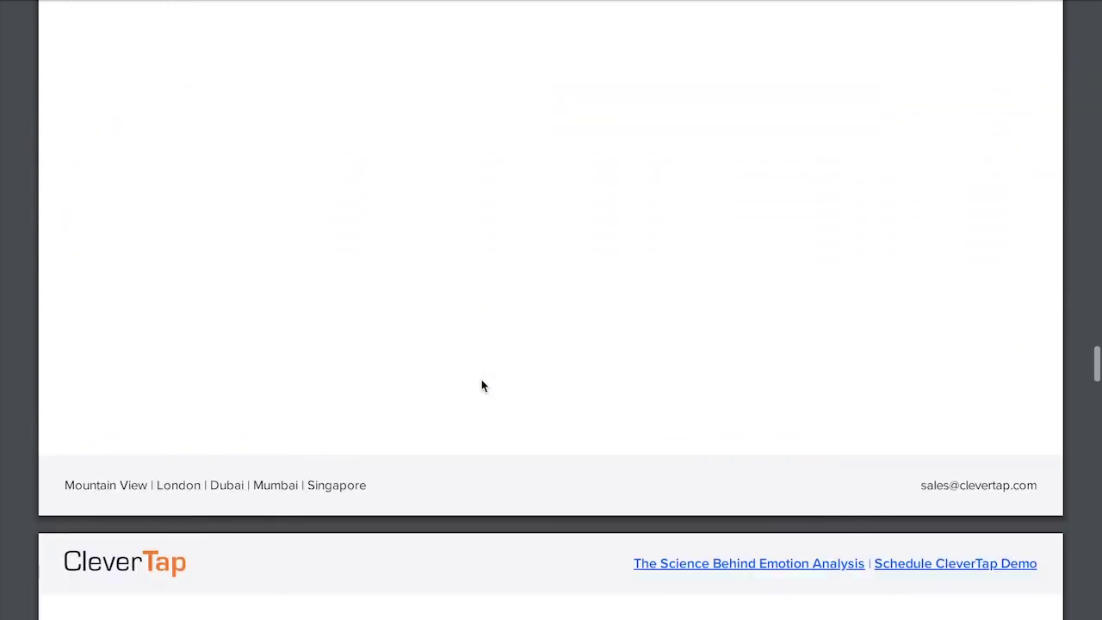
{"action": "scroll", "coordinate": [482, 385], "scroll_direction": "down", "scroll_amount": 3}
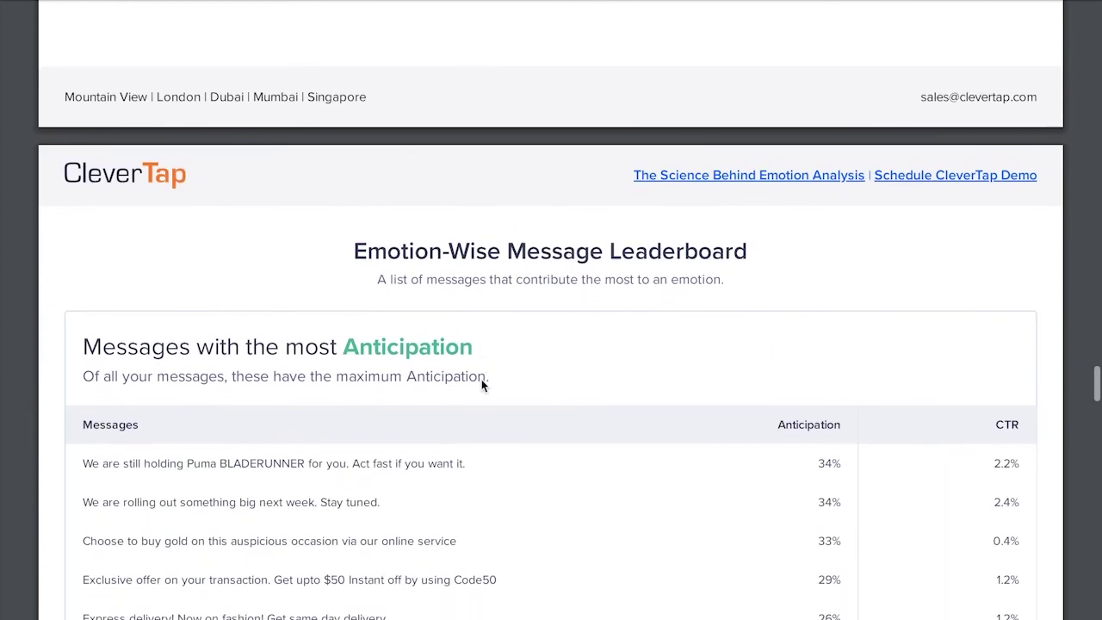
{"action": "scroll", "coordinate": [482, 385], "scroll_direction": "down", "scroll_amount": 2}
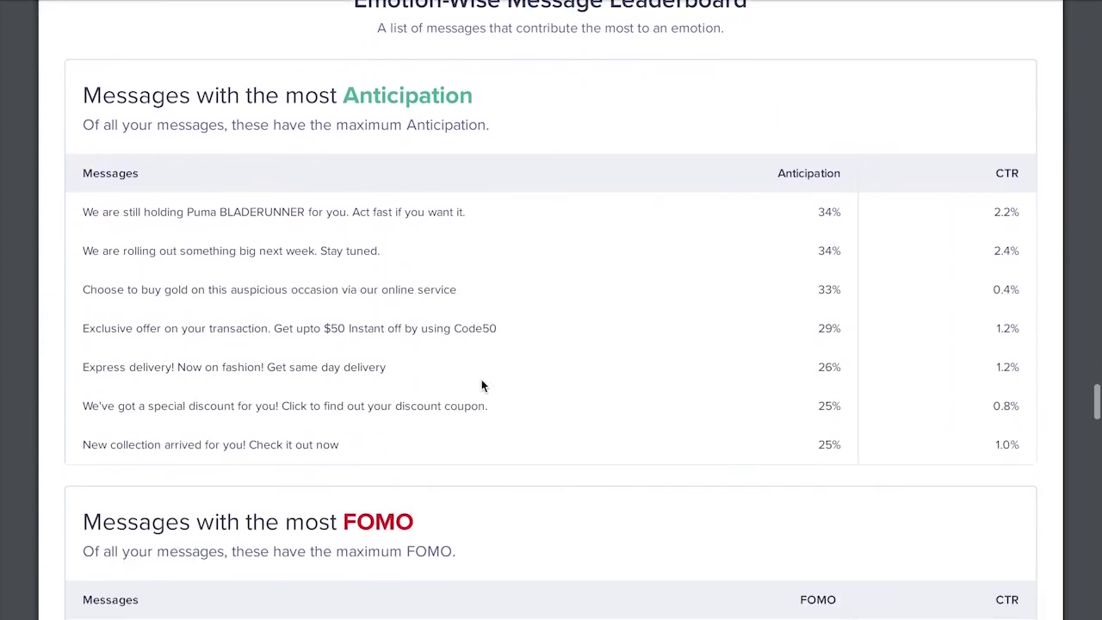
{"action": "scroll", "coordinate": [481, 385], "scroll_direction": "down", "scroll_amount": 1}
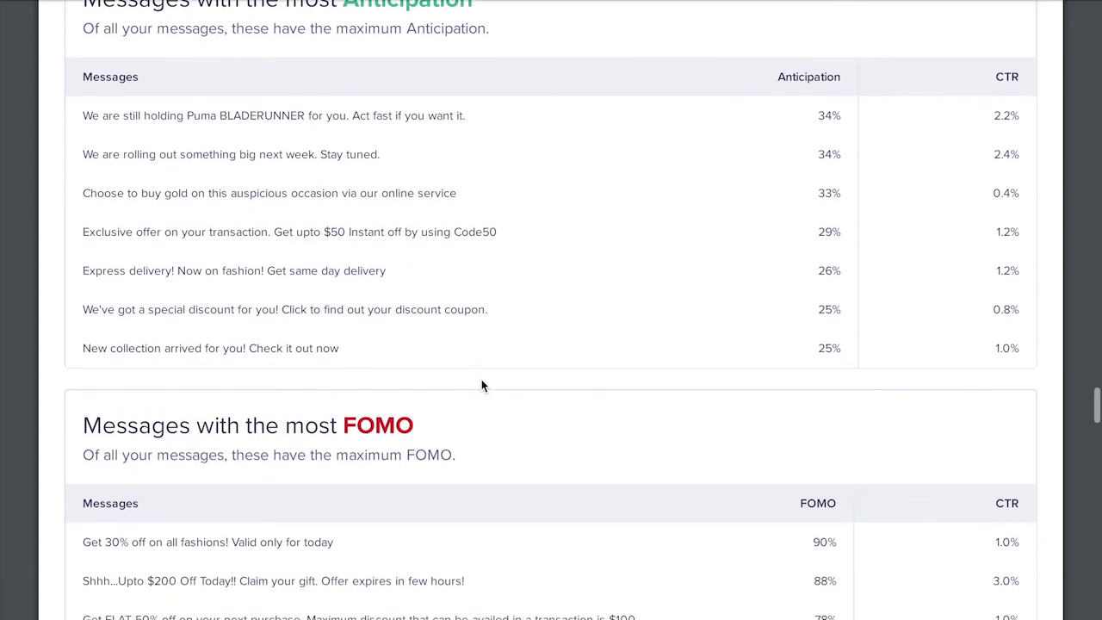
{"action": "scroll", "coordinate": [481, 385], "scroll_direction": "down", "scroll_amount": 2}
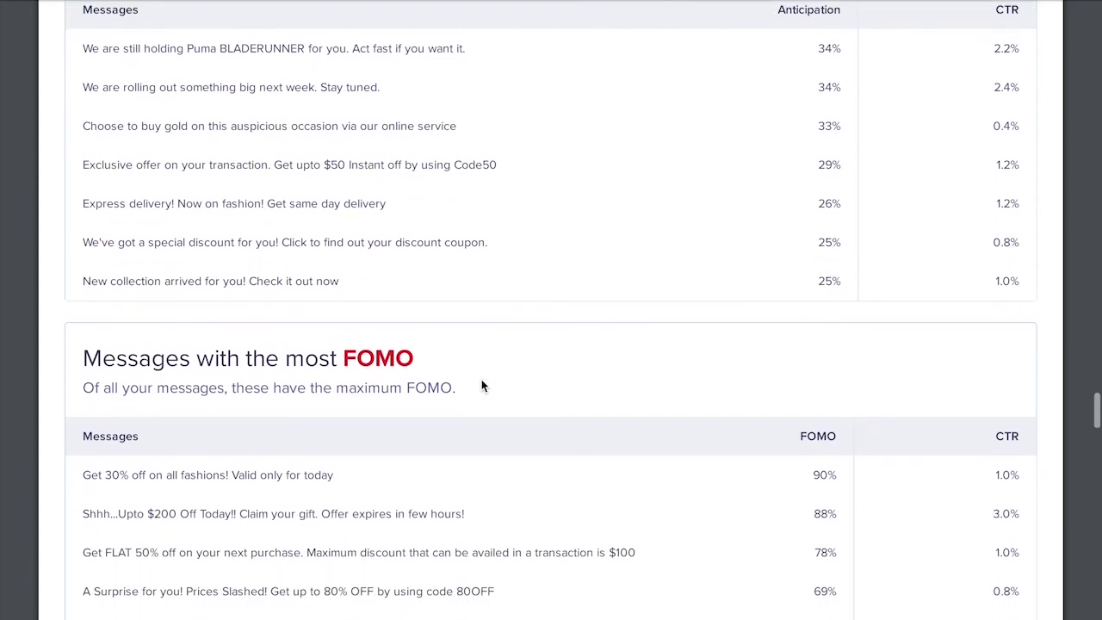
{"action": "scroll", "coordinate": [482, 385], "scroll_direction": "down", "scroll_amount": 1}
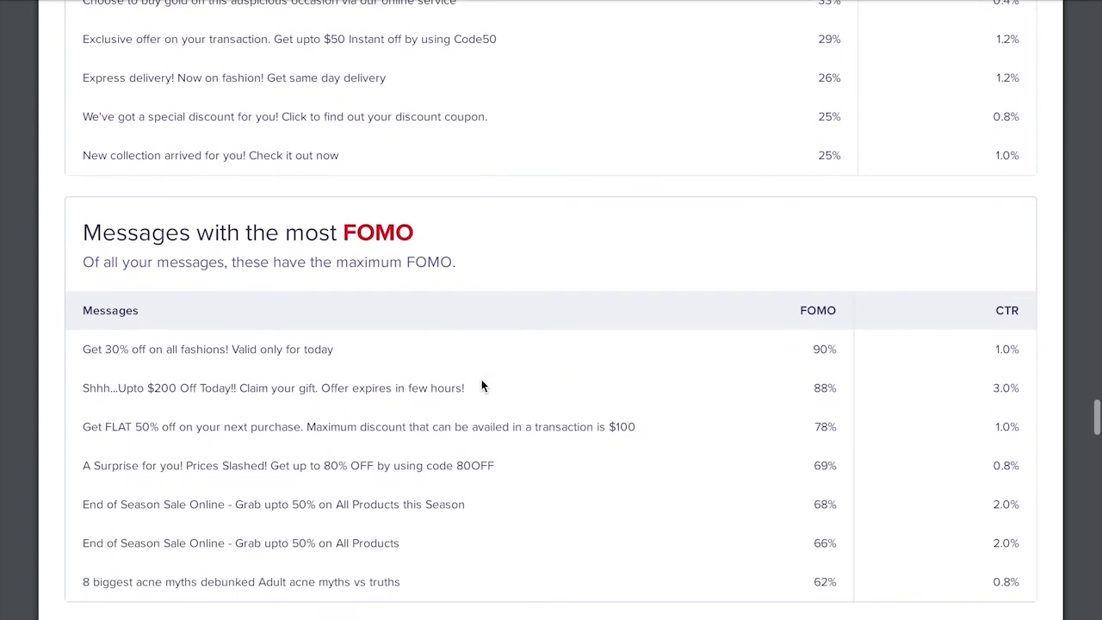